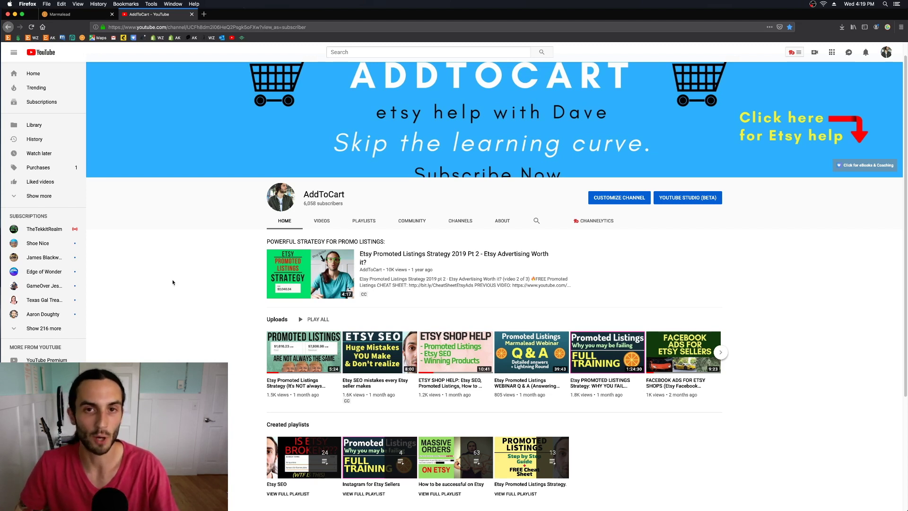
Switch to Marmalead and run a keyword search for "yoga"
left_click(67, 16)
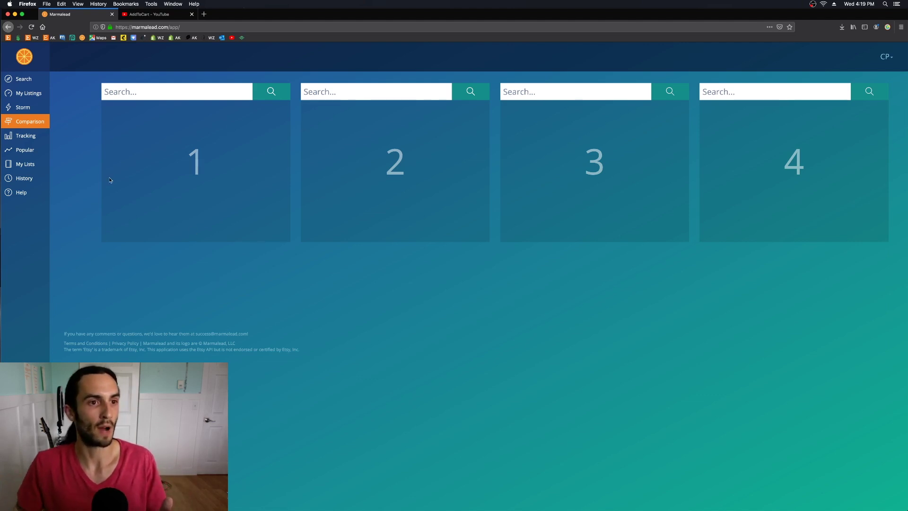
left_click(23, 78)
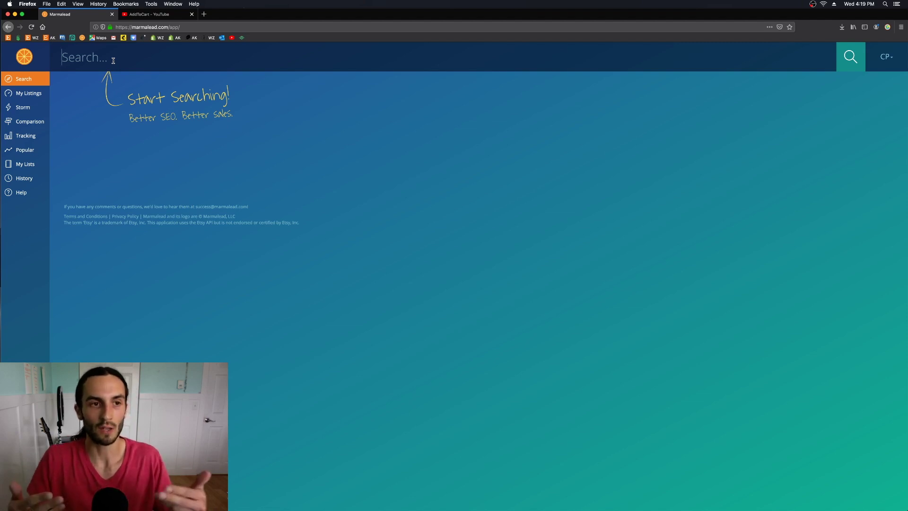
type("yoga")
key("Return")
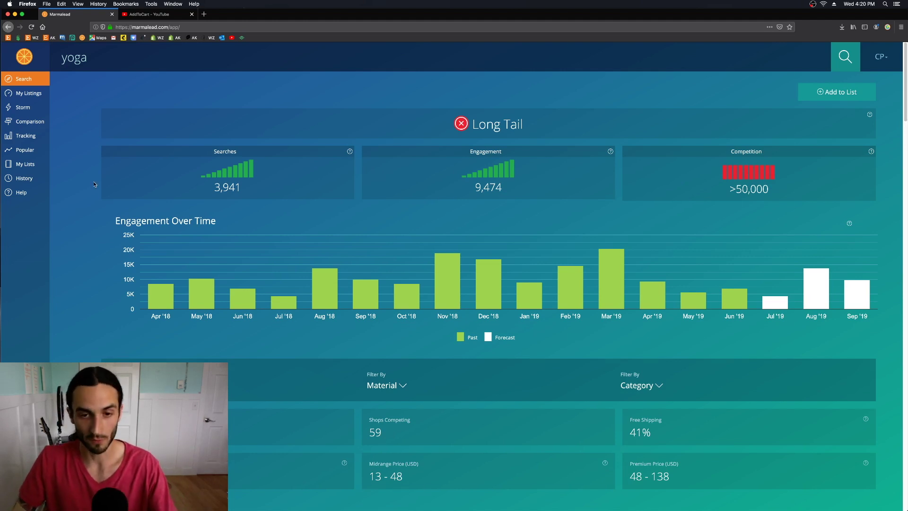
Review the yoga keyword's engagement, sample listing photos, price spread, shipping figures and sample listings, returning to the headline statistics
scroll(90, 202, "down", 1)
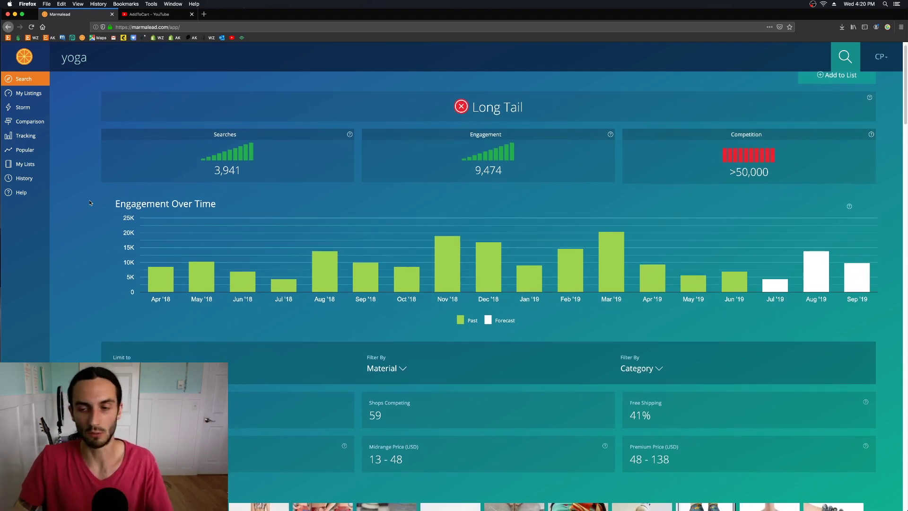
scroll(75, 266, "down", 5)
scroll(75, 266, "down", 20)
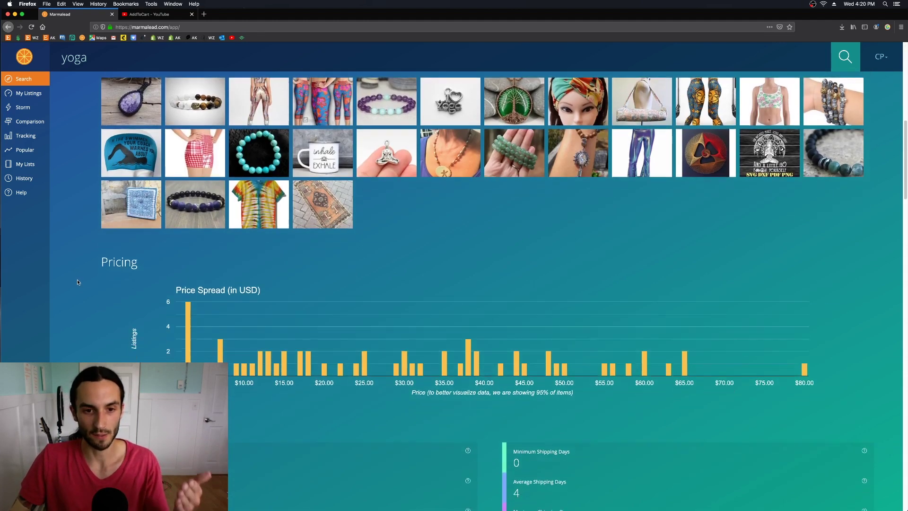
scroll(79, 282, "down", 1)
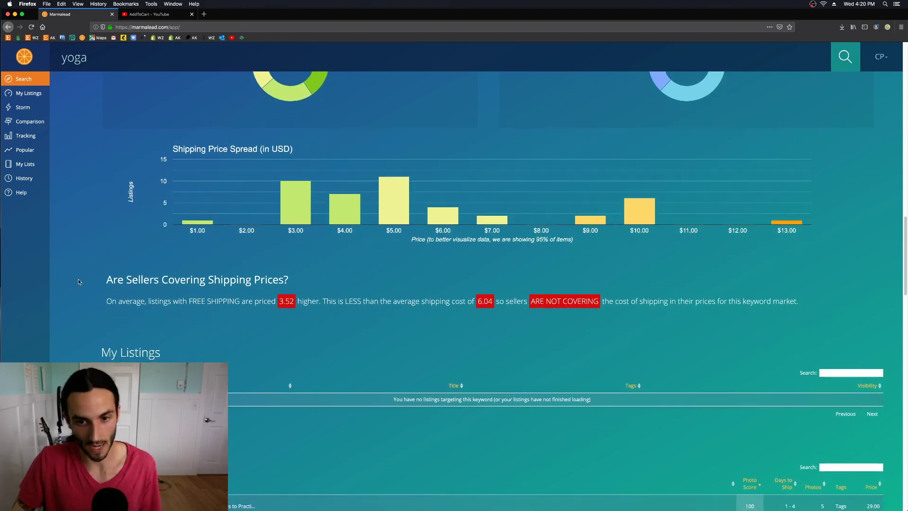
scroll(79, 281, "down", 4)
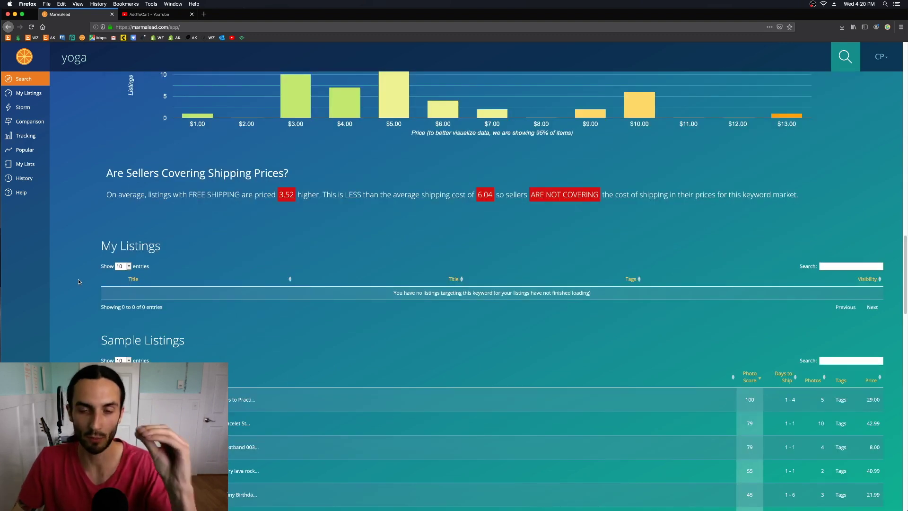
scroll(96, 256, "down", 1)
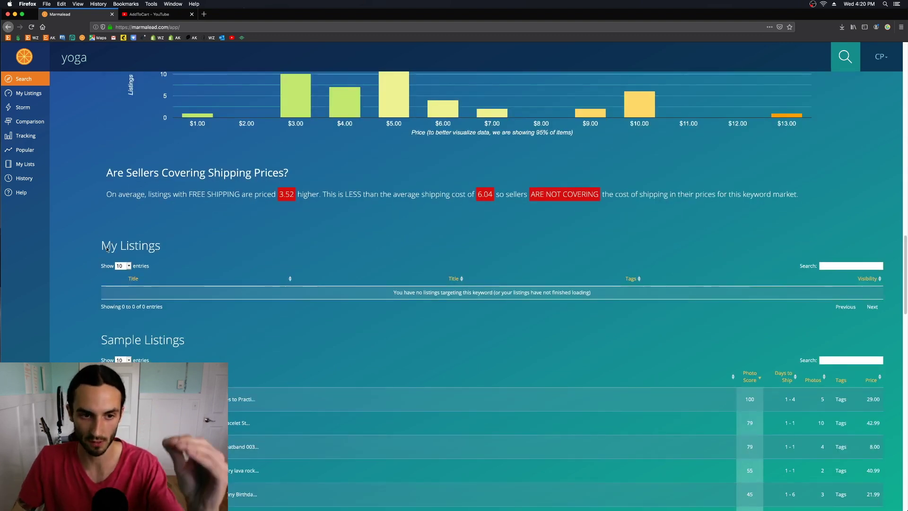
scroll(85, 260, "down", 1)
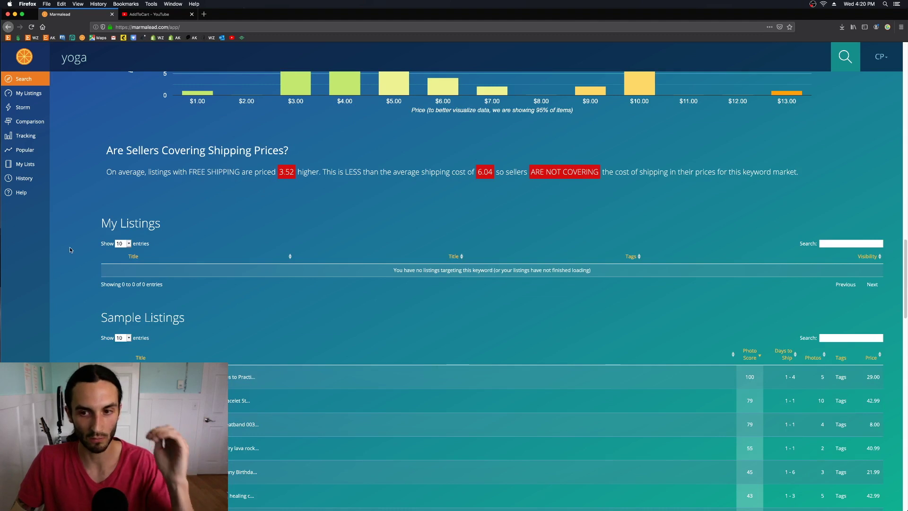
scroll(71, 248, "up", 10)
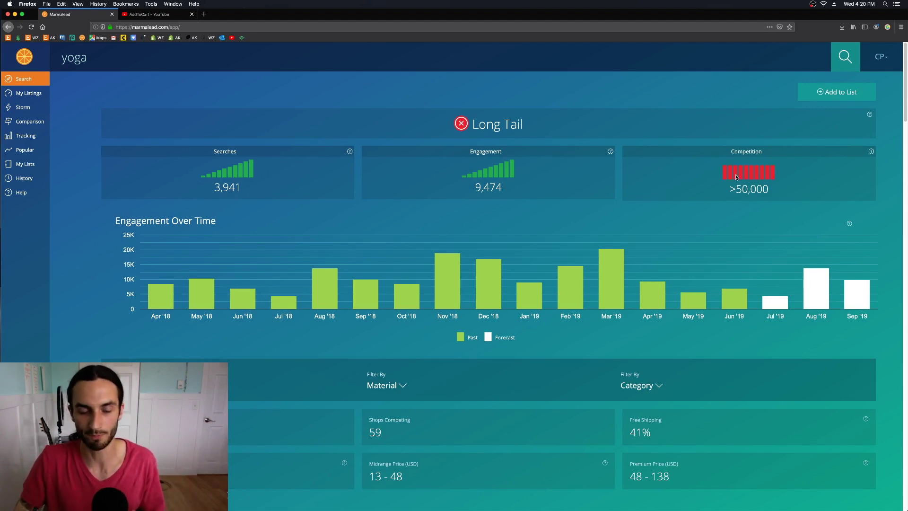
Examine the popular tags, similar shopper searches, long tail alternatives and tag cloud for the yoga keyword
scroll(81, 250, "down", 10)
scroll(82, 250, "down", 12)
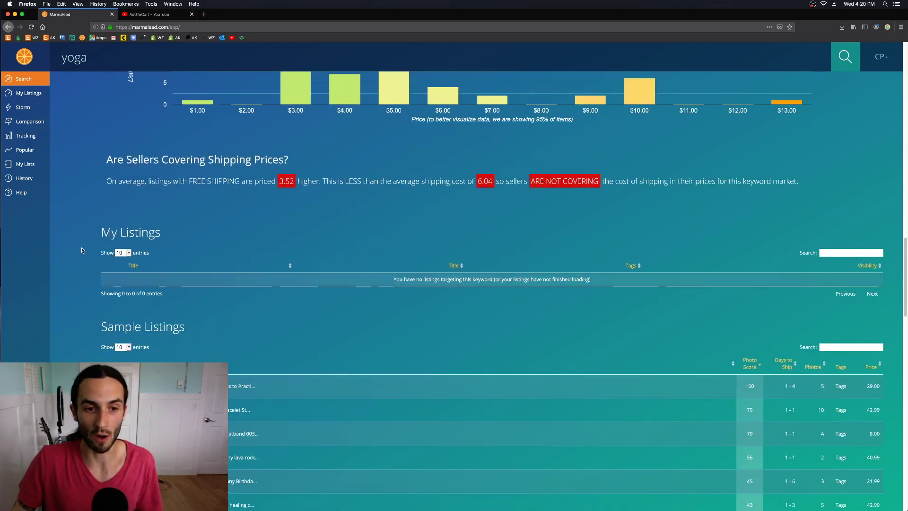
scroll(81, 250, "down", 10)
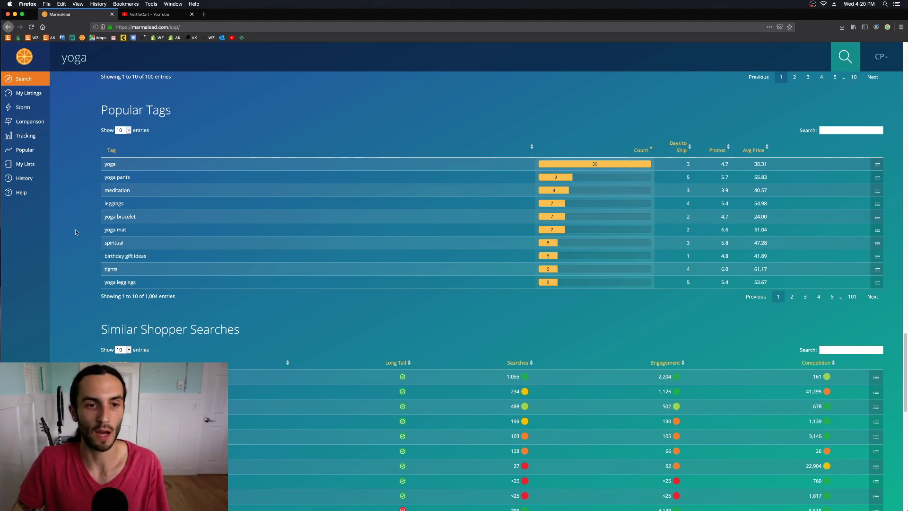
scroll(491, 175, "down", 4)
scroll(520, 237, "down", 4)
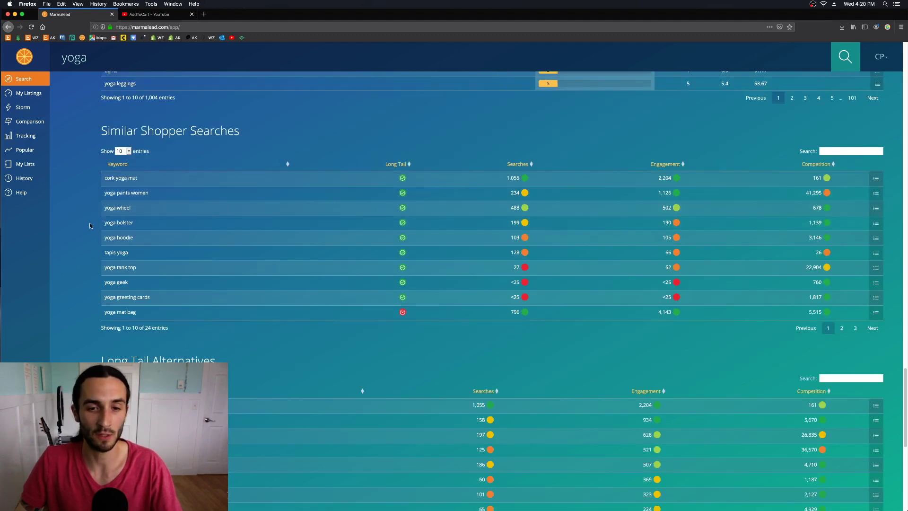
scroll(82, 228, "down", 1)
scroll(81, 228, "down", 14)
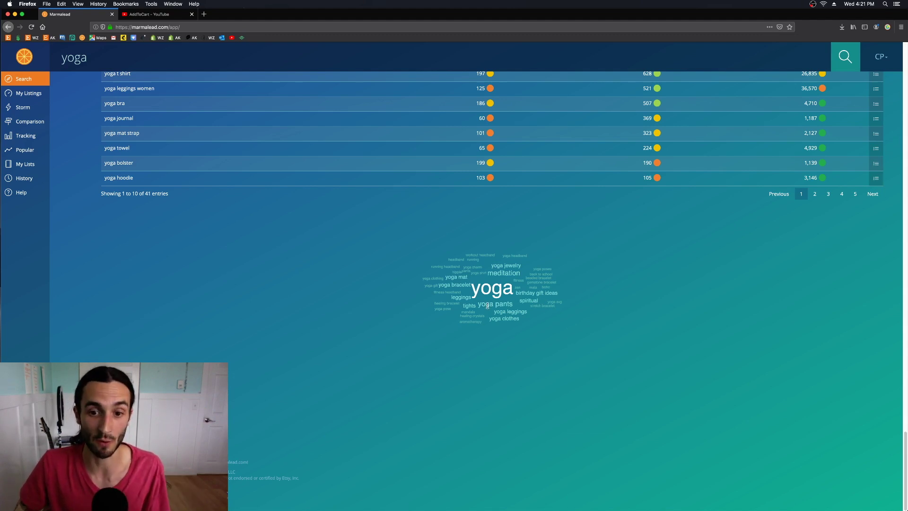
Open the keyword comparison and search "yoga leggings" in the first slot
left_click(34, 122)
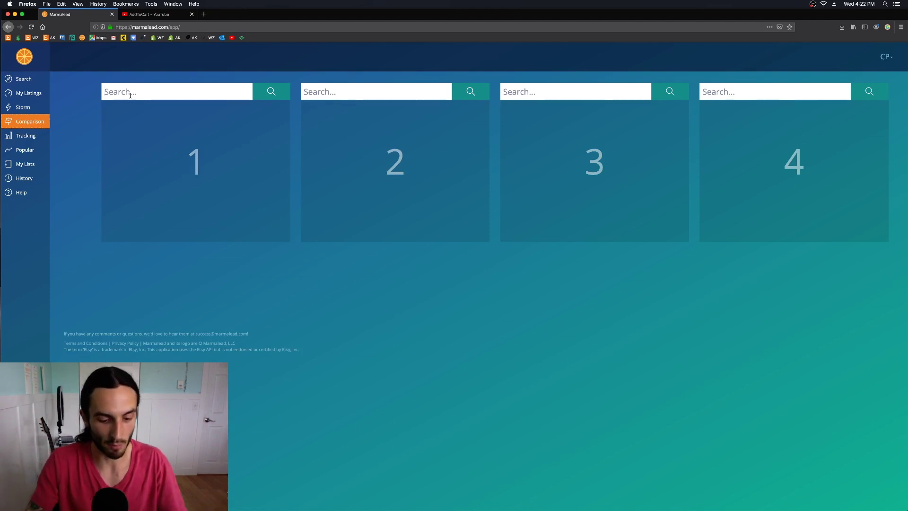
left_click(130, 92)
type("yoga ")
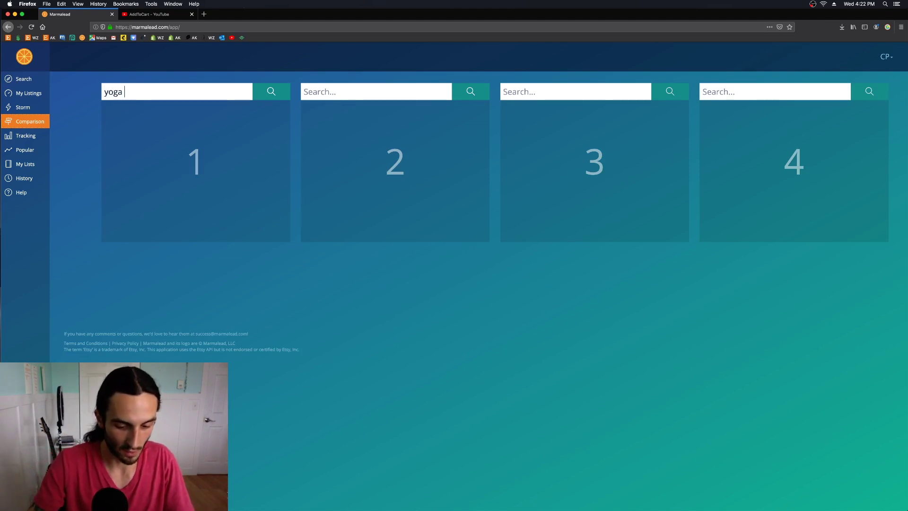
type("leggings")
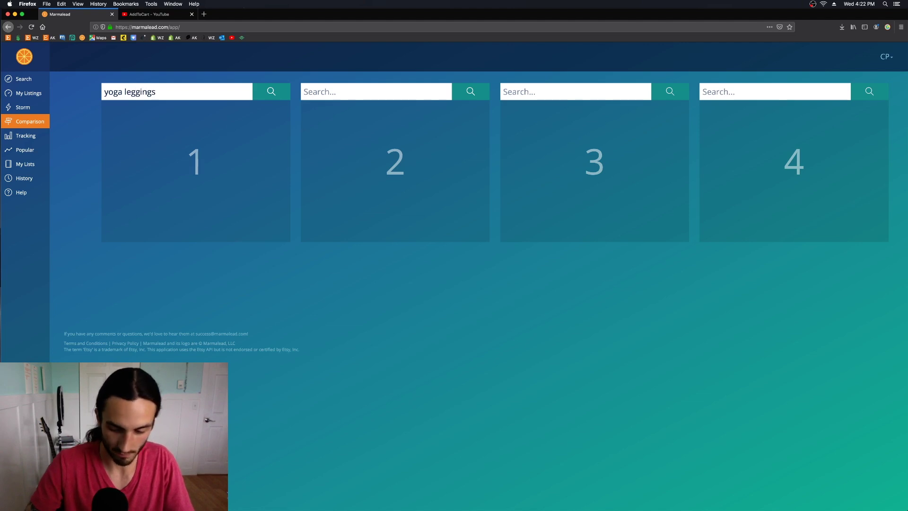
key("Return")
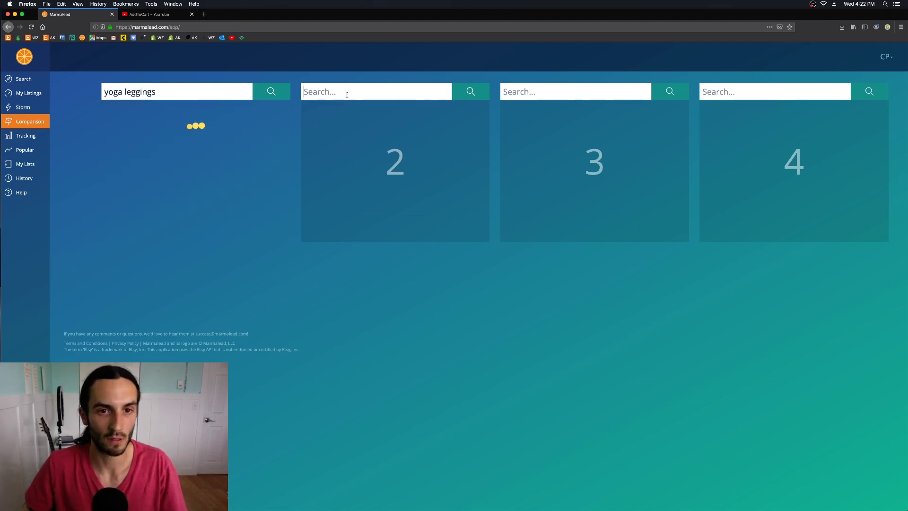
Search "yoga shirt" in the second comparison slot
left_click(346, 94)
type("yoga ")
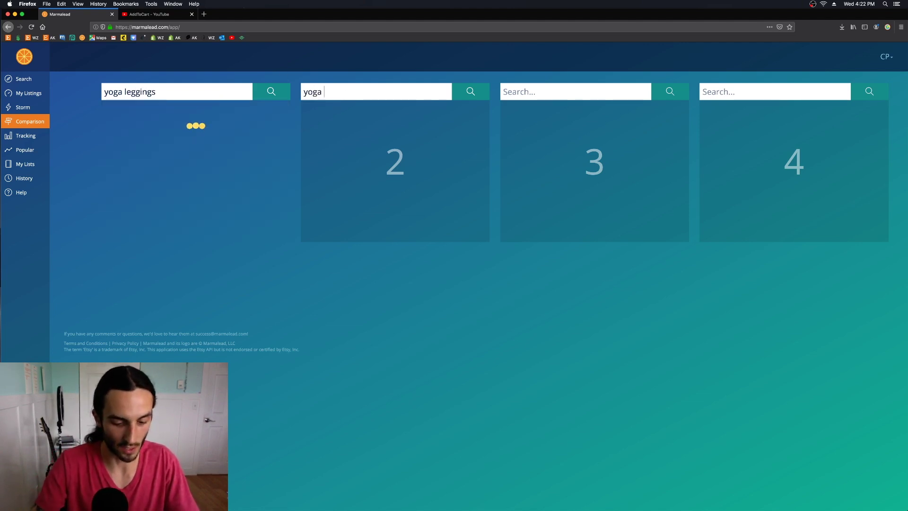
type("shirt")
key("Return")
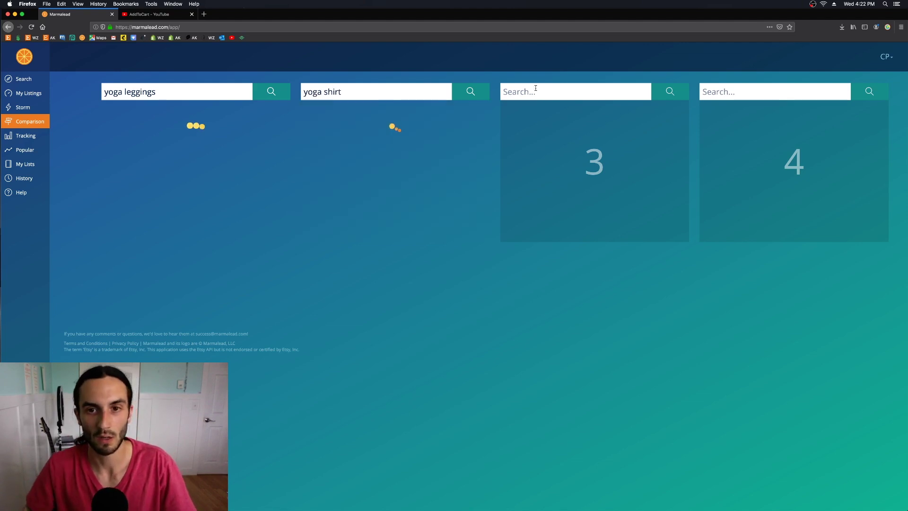
Search "yoga top" in the third comparison slot and "spiritual" in the fourth
left_click(536, 92)
type("yoga top")
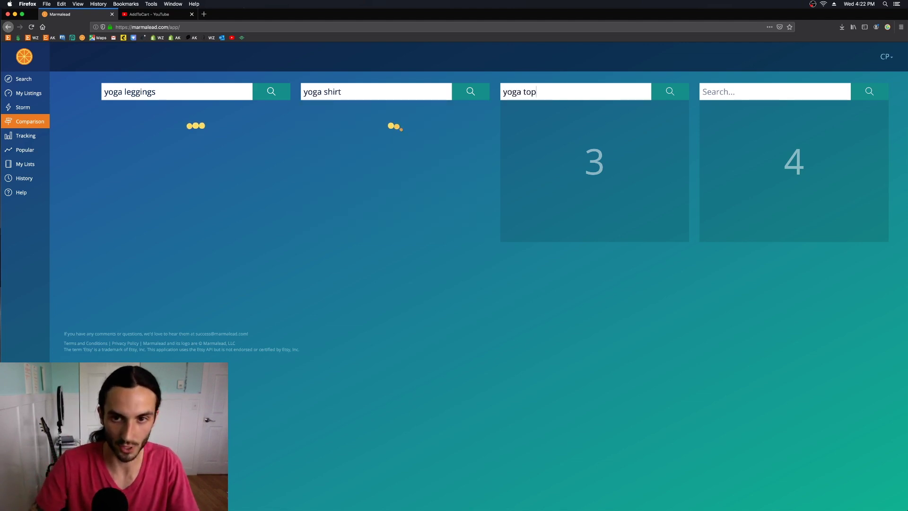
key("Return")
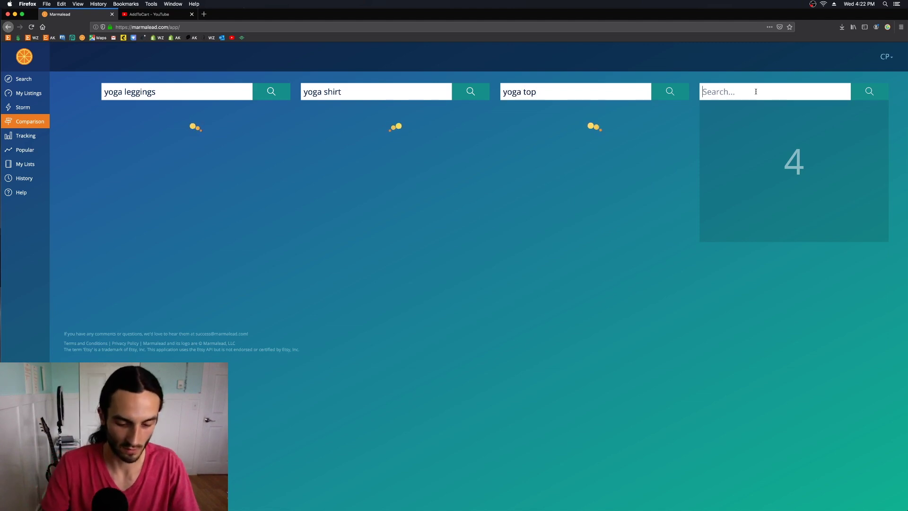
type("spiritual")
key("Return")
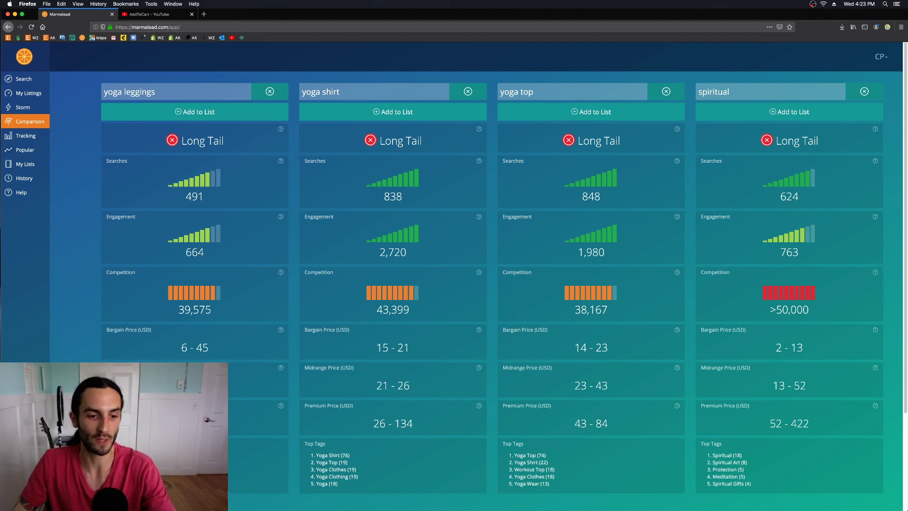
Compare the searches, engagement, competition, price ranges and top tags across the four keywords
scroll(264, 355, "down", 1)
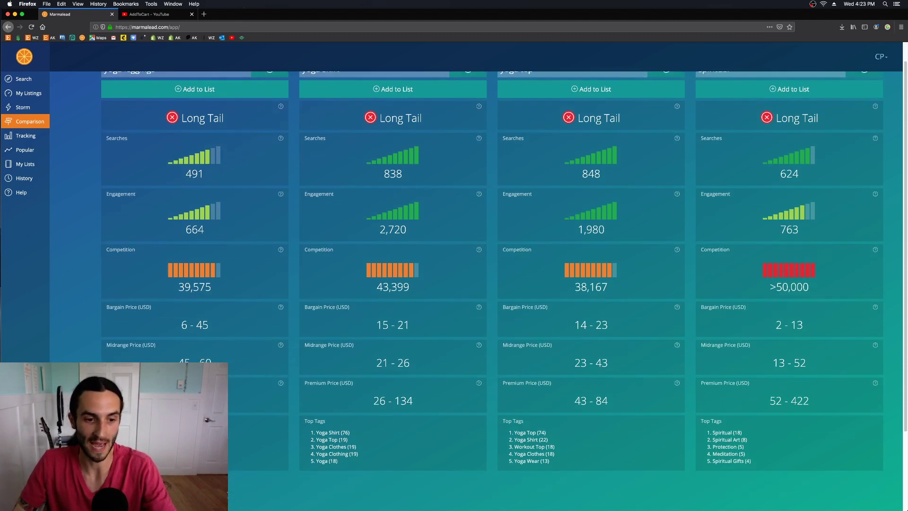
scroll(492, 270, "down", 2)
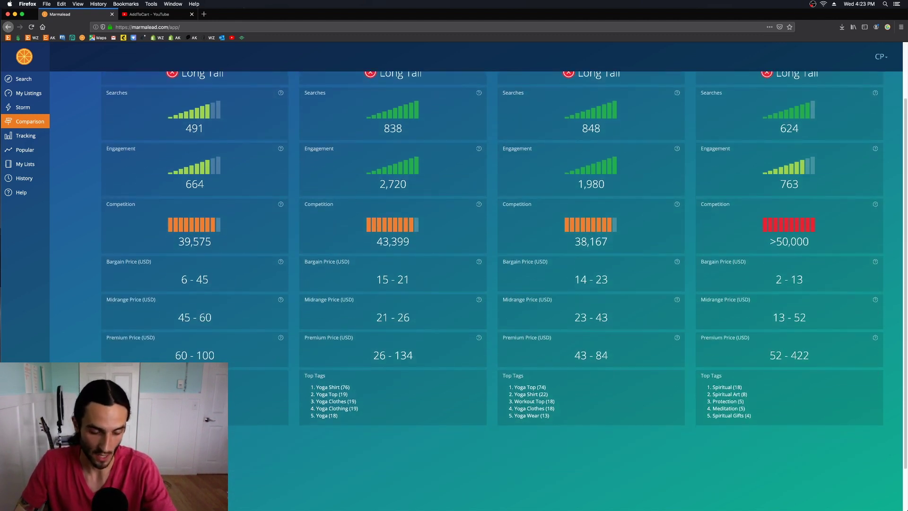
scroll(487, 268, "up", 3)
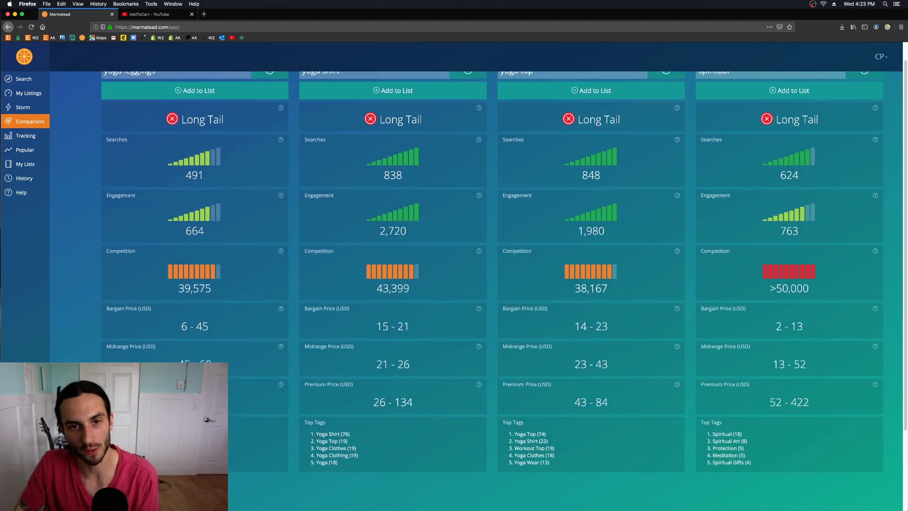
scroll(487, 269, "down", 4)
scroll(103, 342, "down", 1)
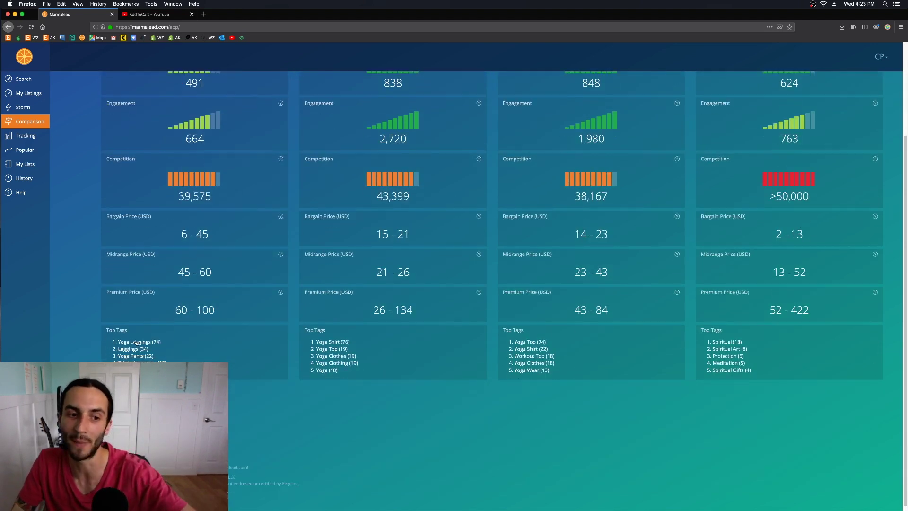
scroll(88, 323, "up", 3)
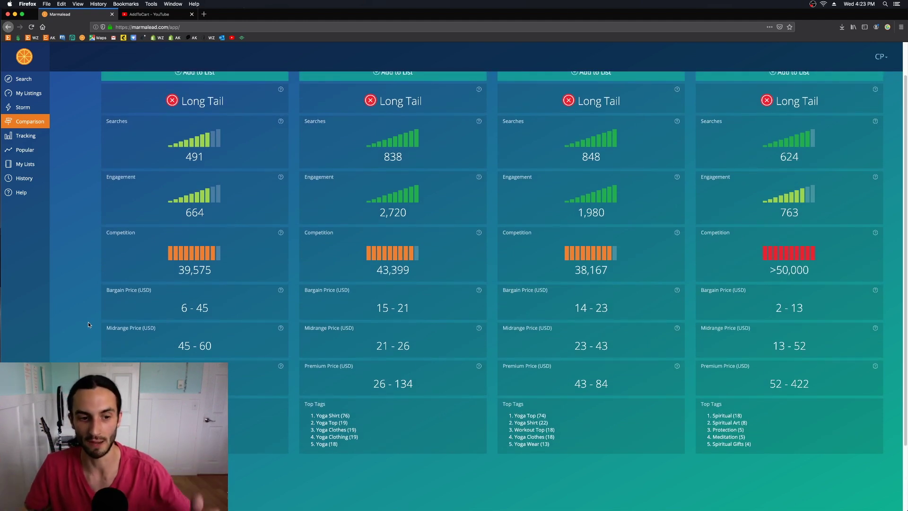
scroll(88, 324, "up", 2)
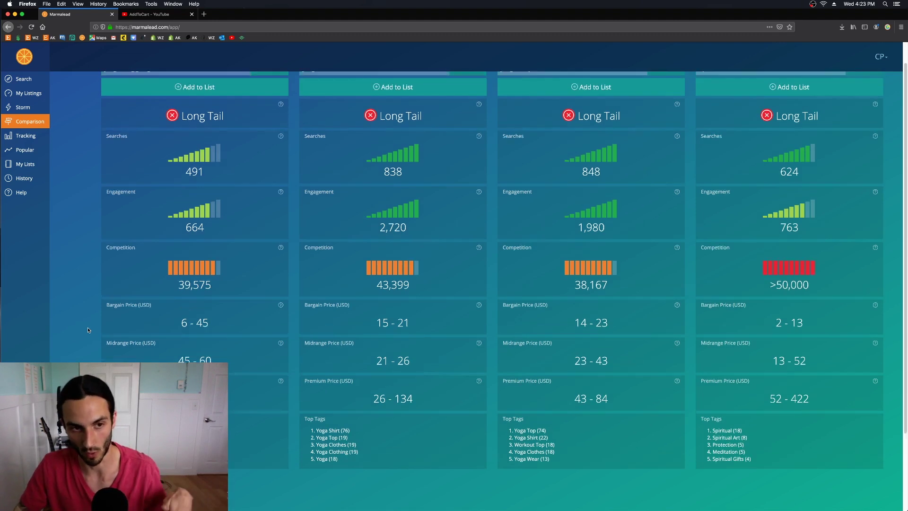
scroll(88, 324, "down", 3)
scroll(142, 127, "up", 3)
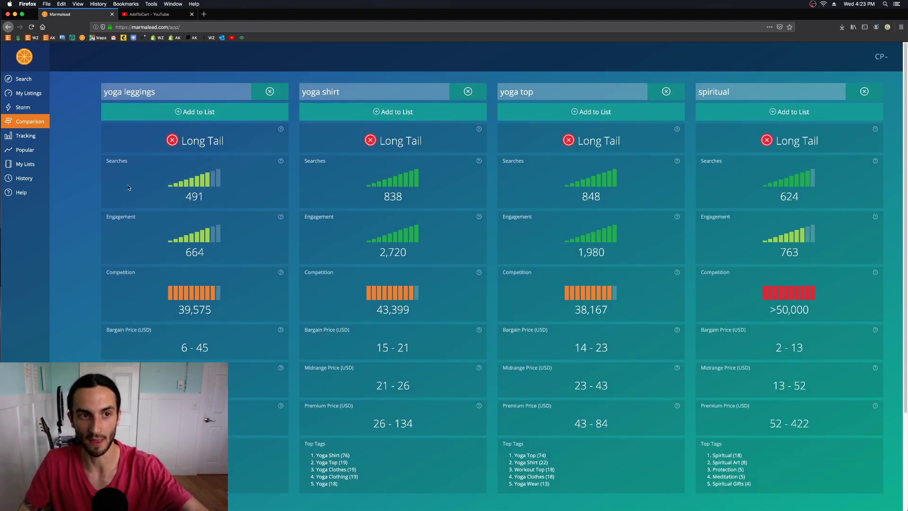
scroll(146, 131, "down", 5)
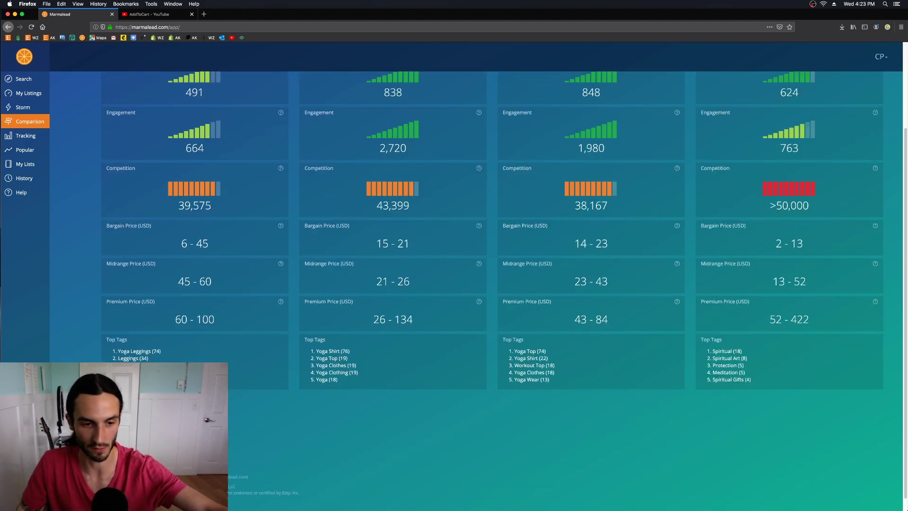
scroll(83, 297, "up", 5)
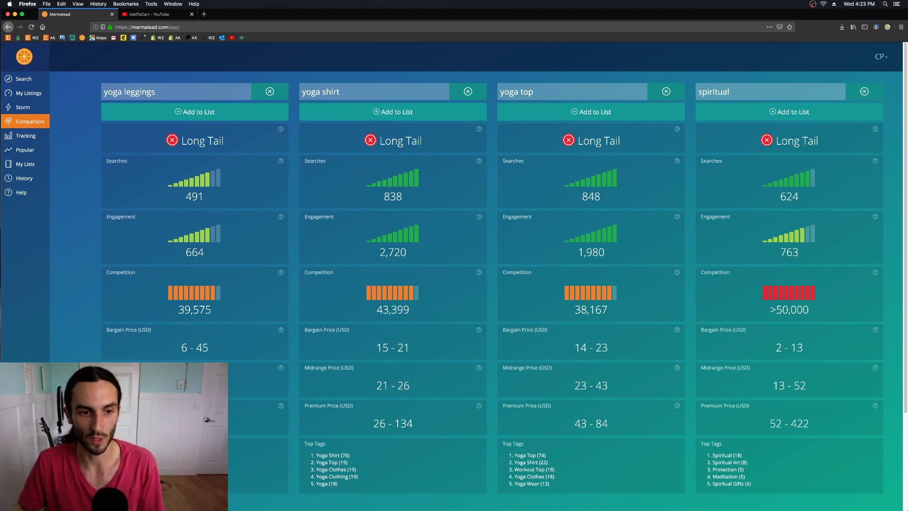
Highlight the competition figures for yoga leggings, yoga shirt and yoga top in turn, then clear the selection
double_click(194, 310)
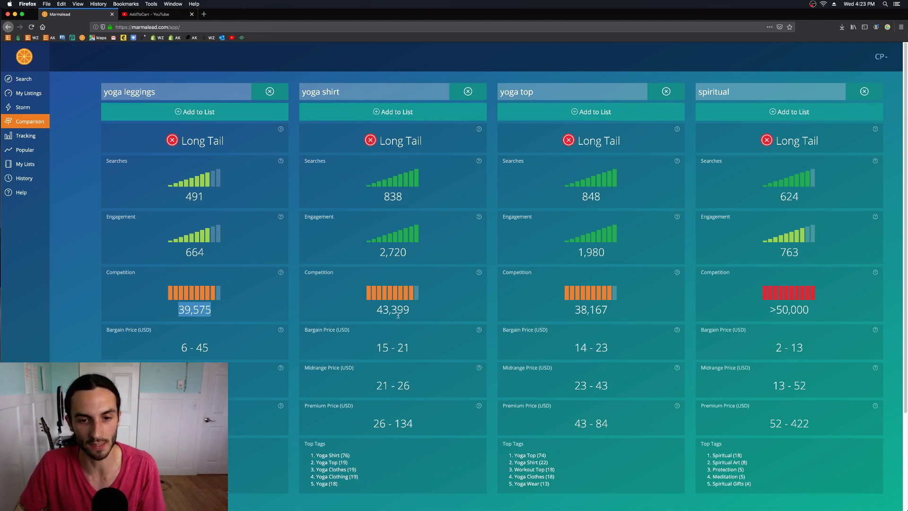
left_click(375, 313)
left_click_drag(375, 313, 410, 312)
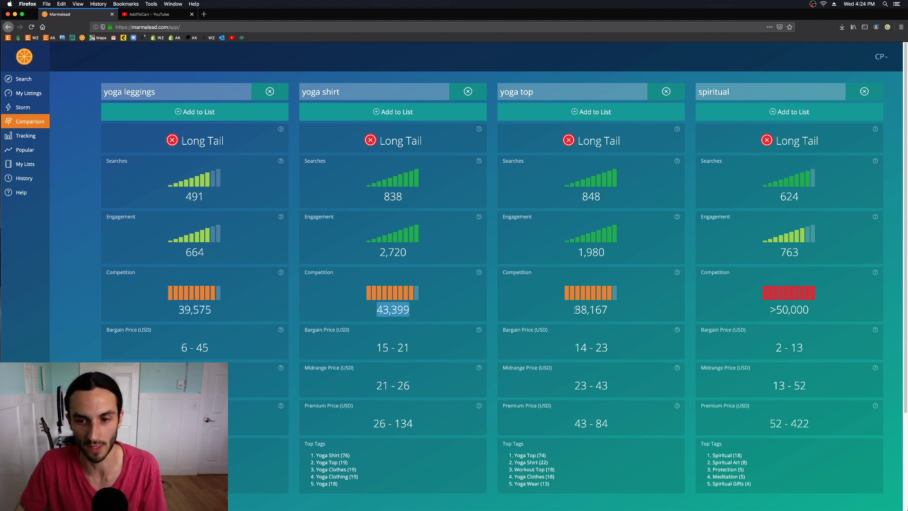
left_click_drag(573, 312, 609, 317)
left_click(891, 276)
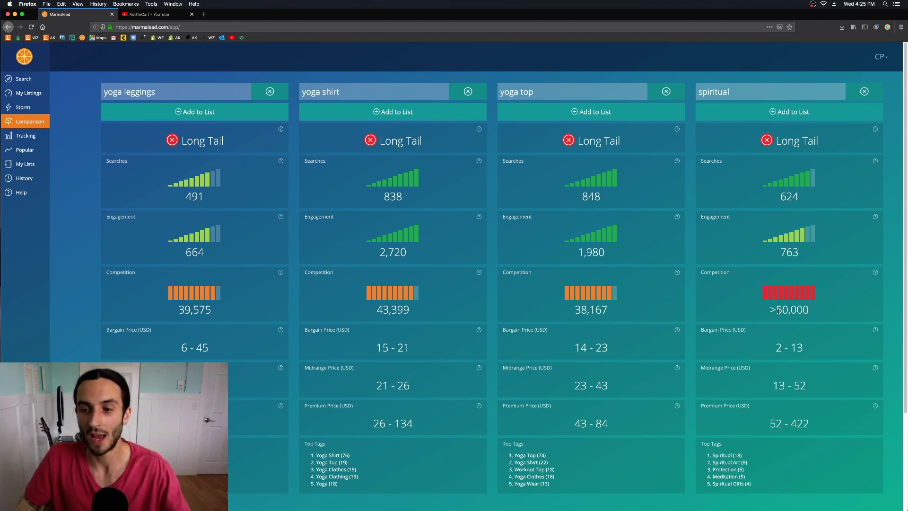
Highlight the competition figure for the "spiritual" keyword, then clear the selection
left_click_drag(778, 310, 814, 312)
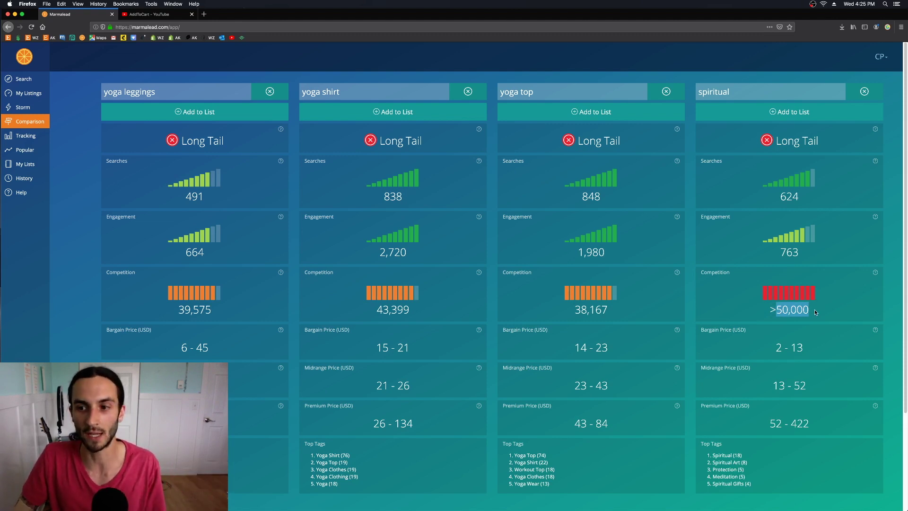
left_click(64, 197)
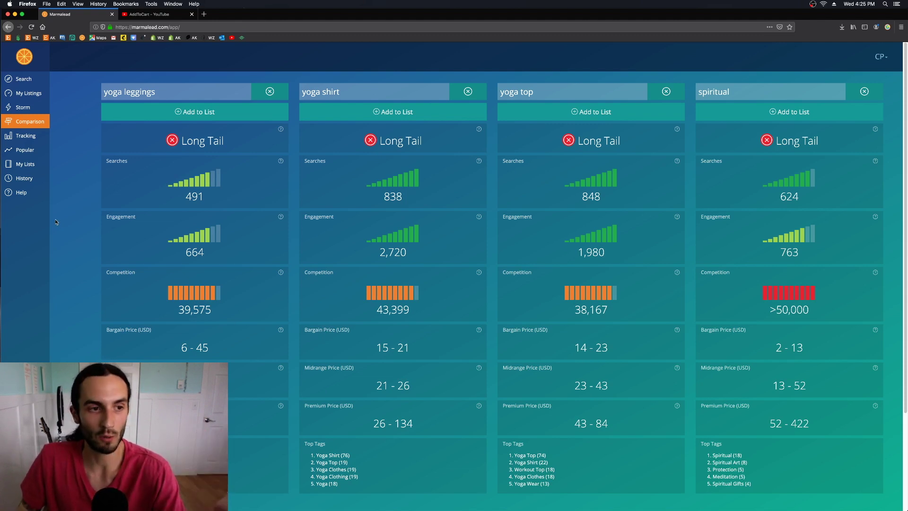
Open the keyword search history and clear its "hoodie" filter to list all previously searched keywords
left_click(24, 179)
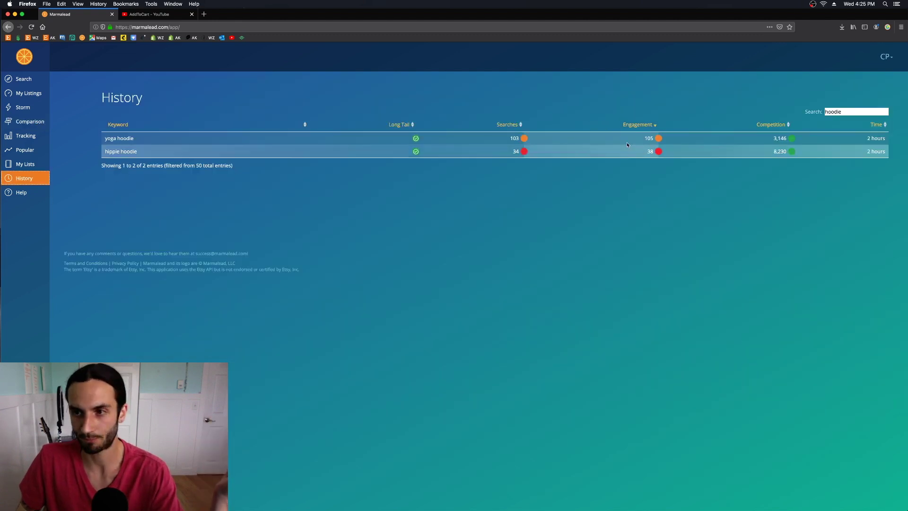
left_click(845, 110)
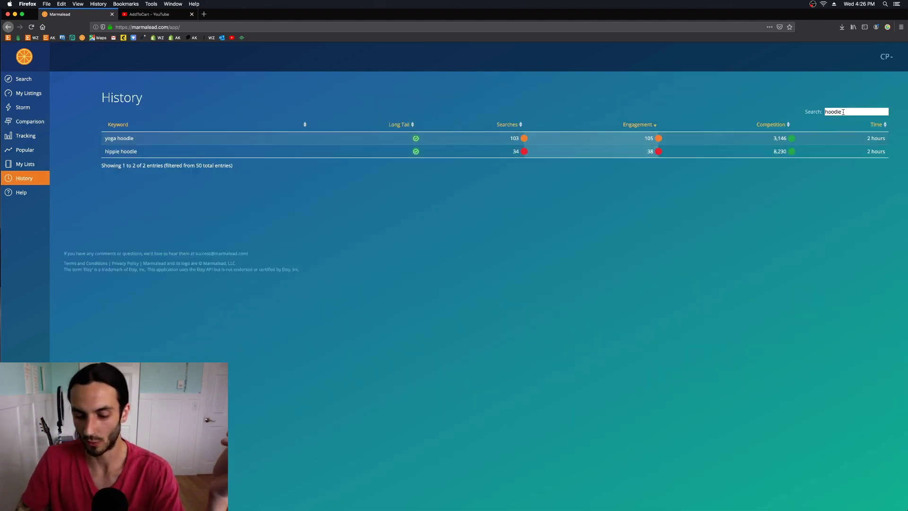
key("BackSpace")
key("BackSpace")
key("BackSpace")
key("BackSpace")
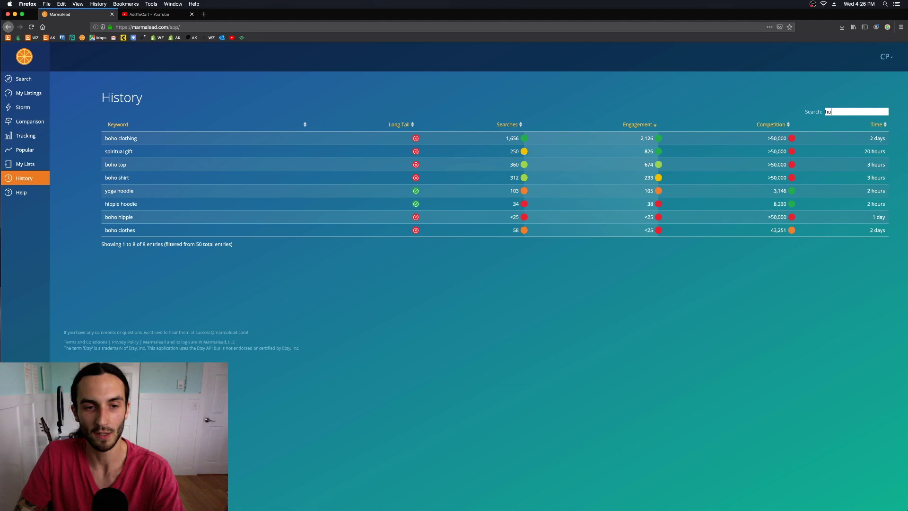
key("BackSpace")
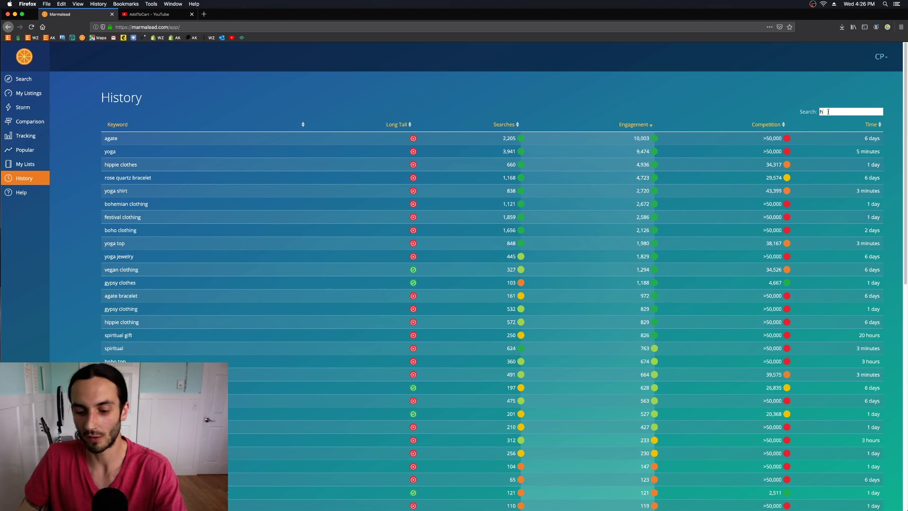
key("BackSpace")
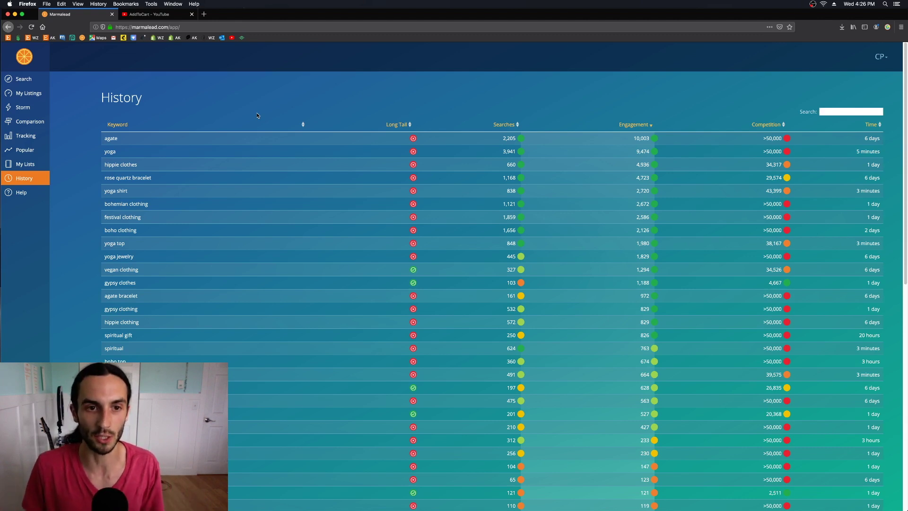
left_click(198, 151)
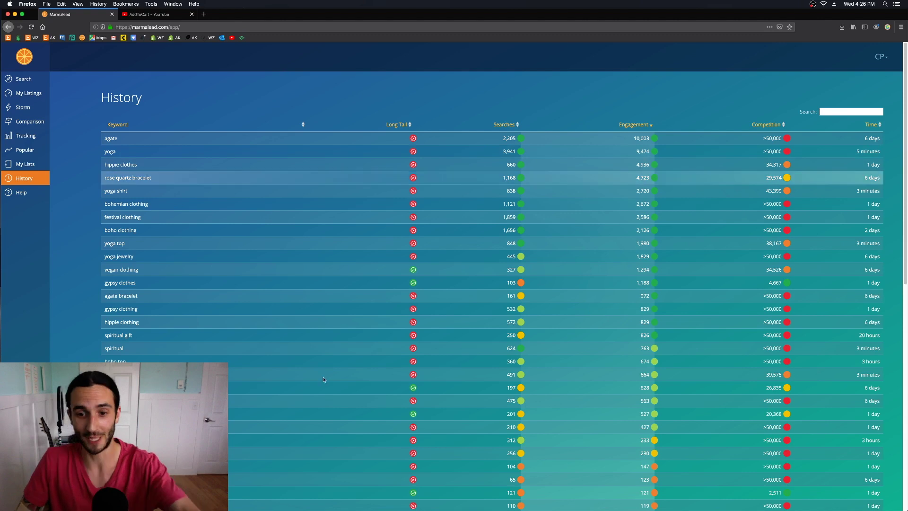